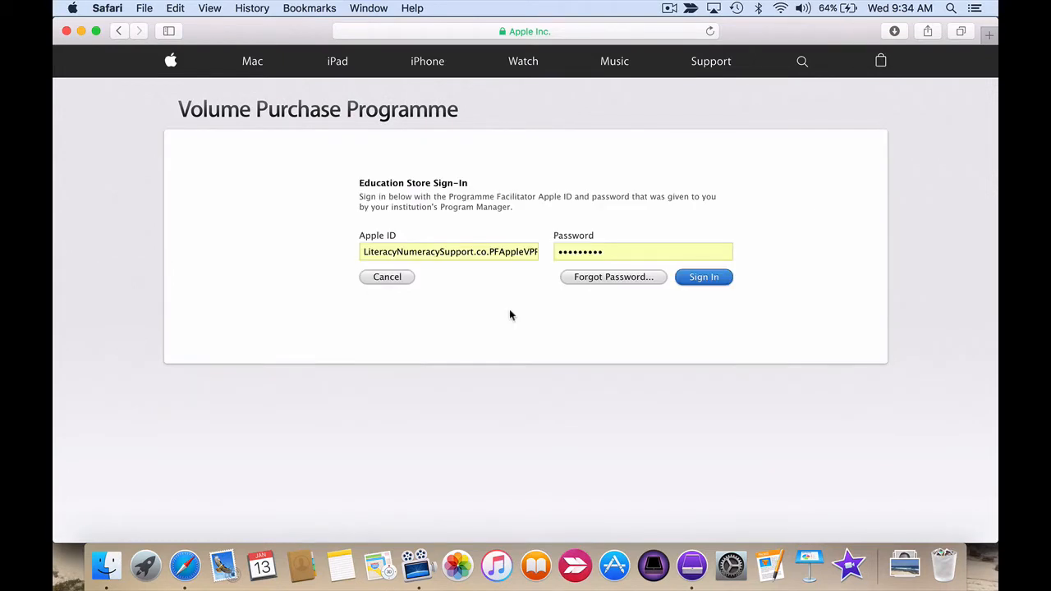
Sign in to the Education Store with the prefilled Programme Facilitator Apple ID and password.
left_click_drag(460, 252, 513, 251)
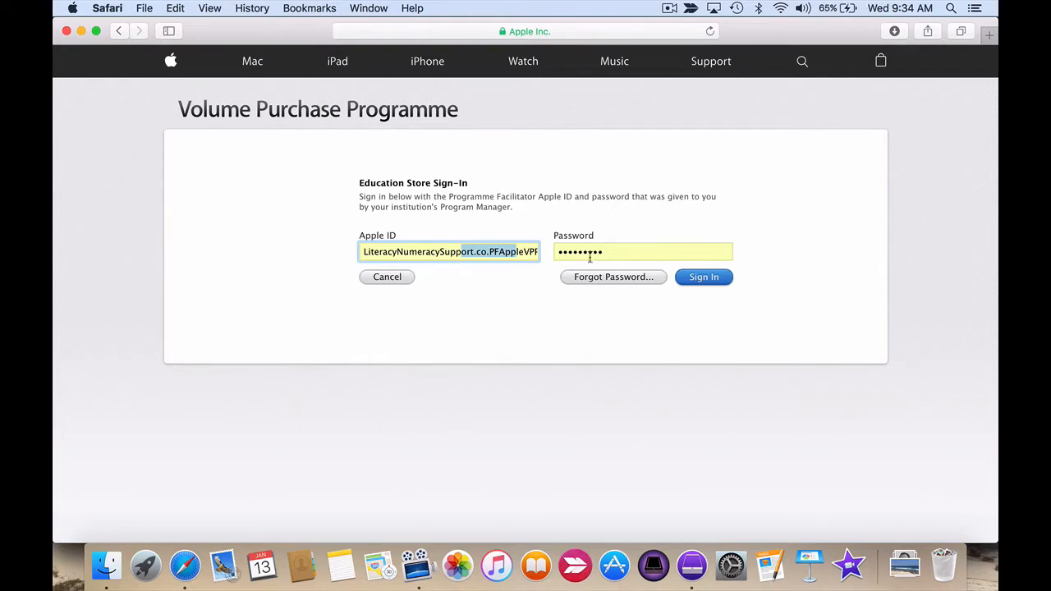
left_click(704, 278)
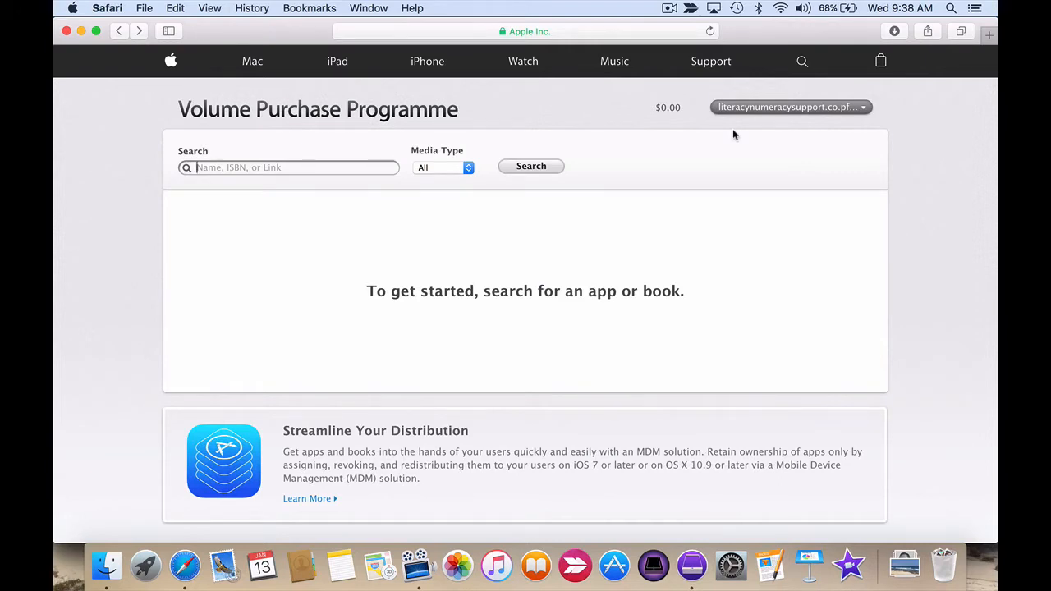
left_click(786, 119)
Search the Volume Purchase Programme store for "Tiny Tap" across all media types.
left_click(242, 167)
type("T")
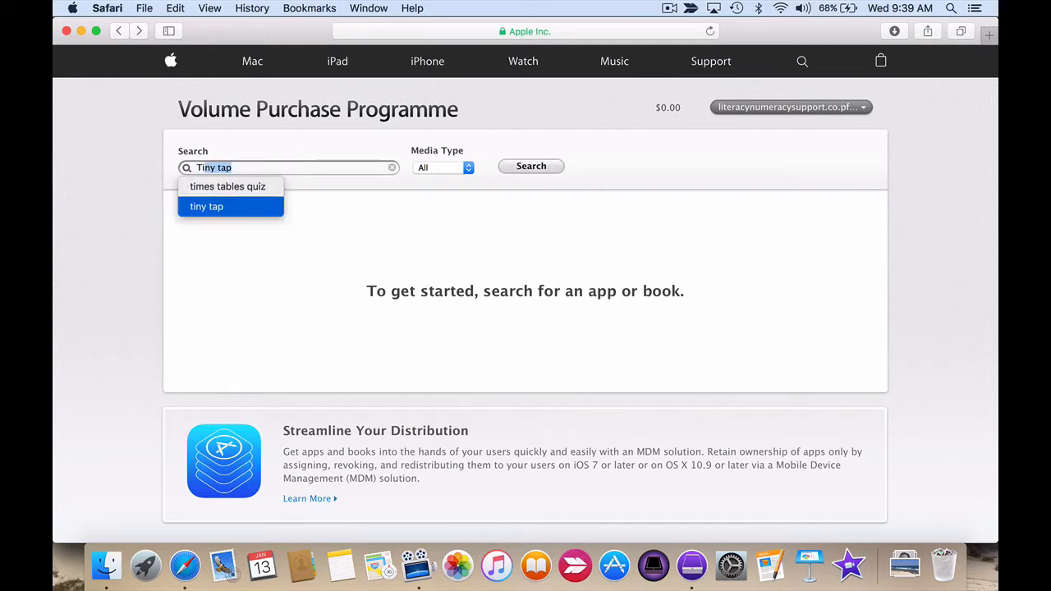
type("iny Ta")
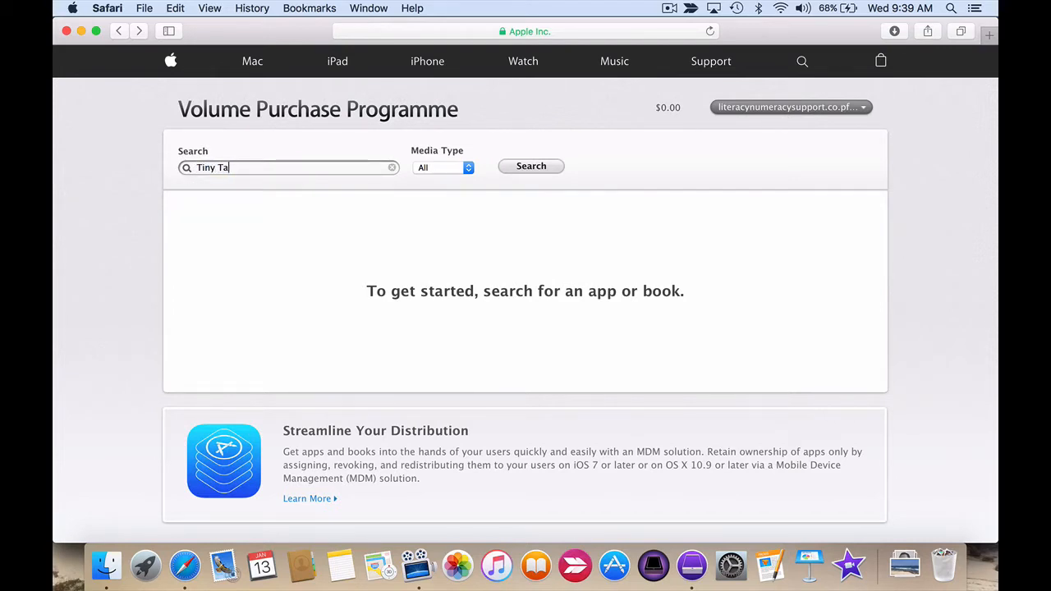
type("p")
left_click(532, 168)
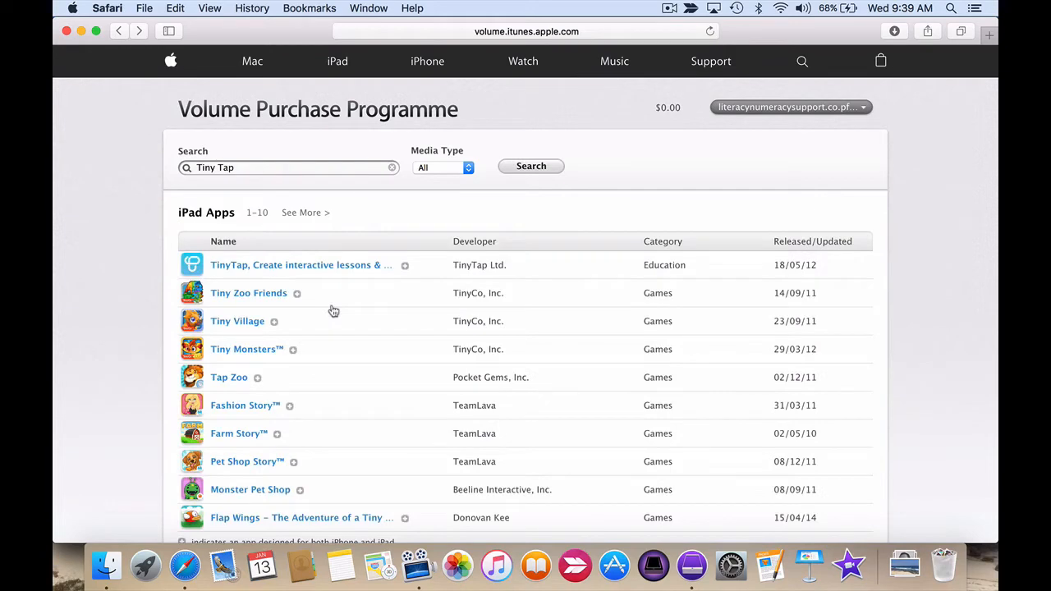
Open the purchase details for "TinyTap, Create interactive lessons & games" from the iPad app results.
left_click_drag(236, 213, 179, 210)
left_click(174, 207)
scroll(267, 329, "down", 5)
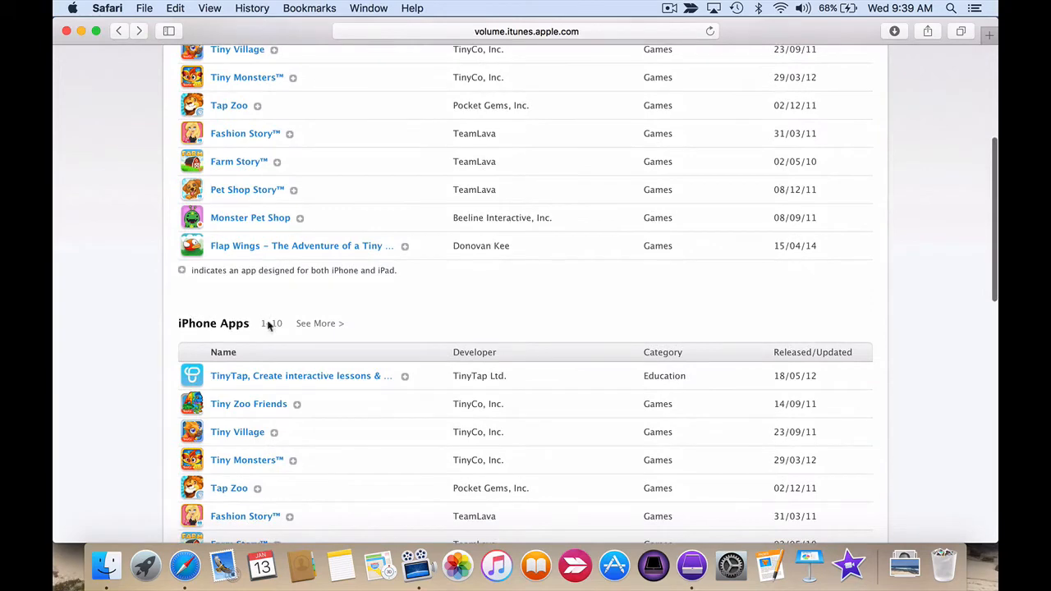
scroll(343, 202, "up", 5)
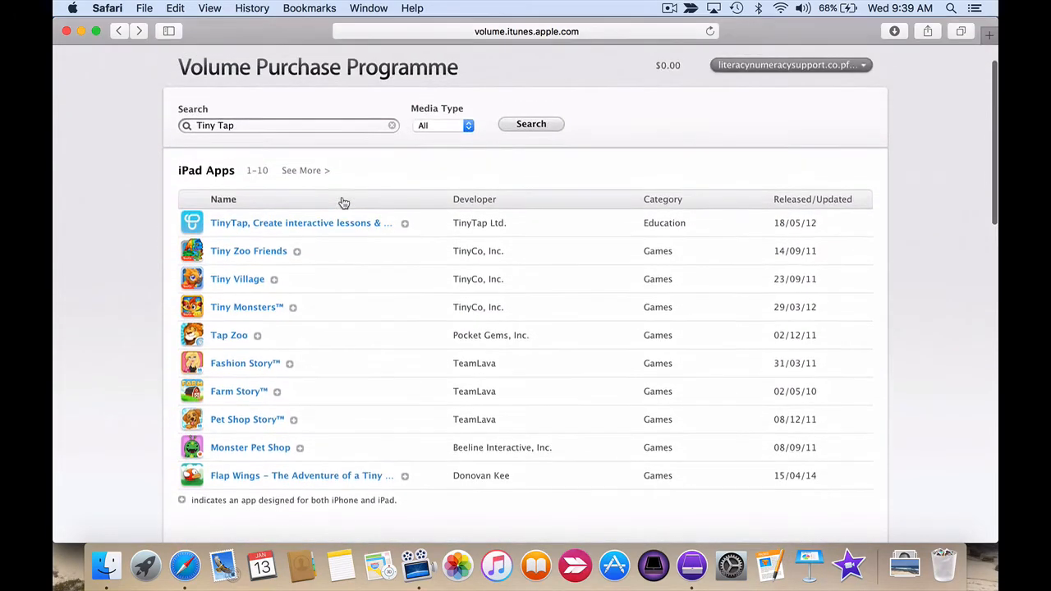
left_click(291, 231)
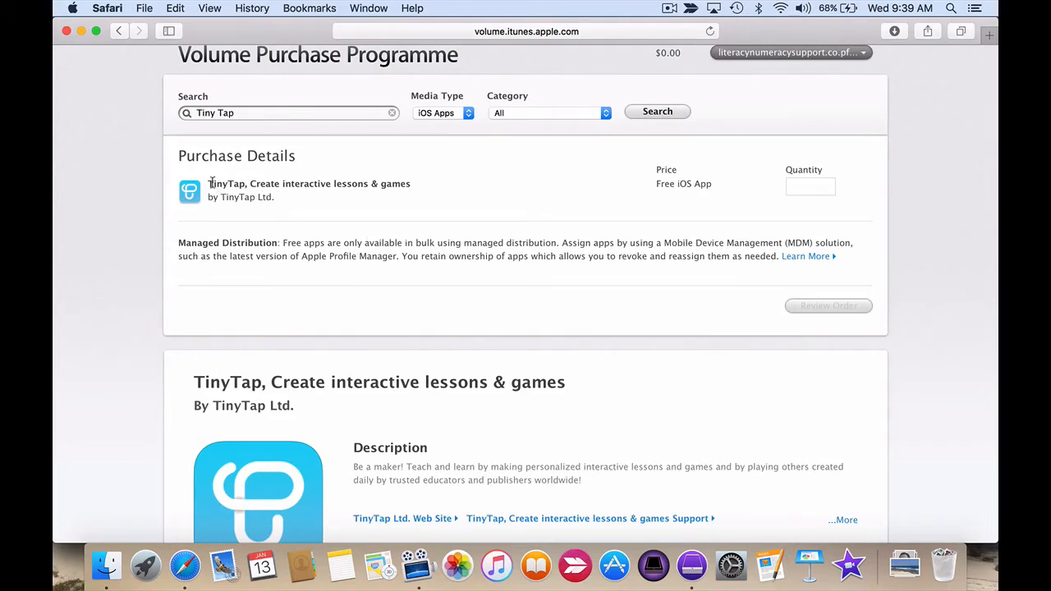
Set the purchase quantity of the free TinyTap app to 30.
left_click_drag(210, 184, 413, 182)
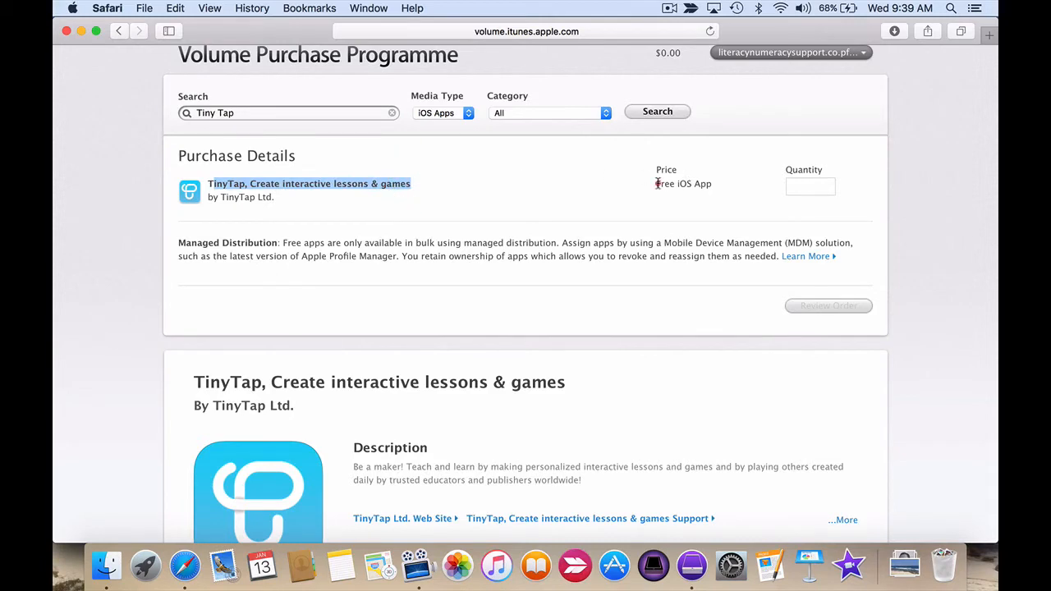
left_click_drag(656, 184, 707, 184)
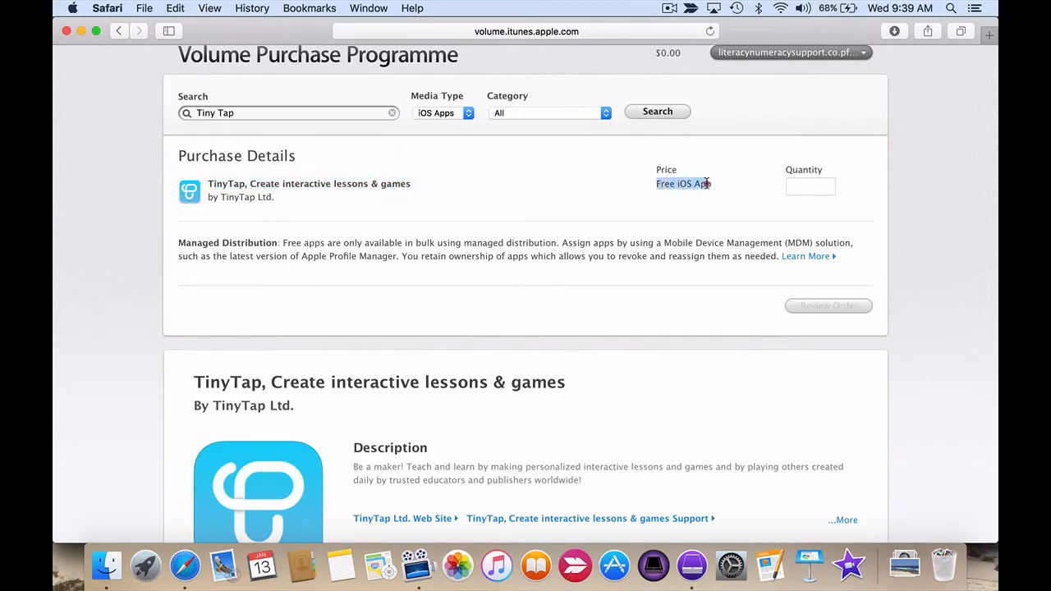
left_click(805, 183)
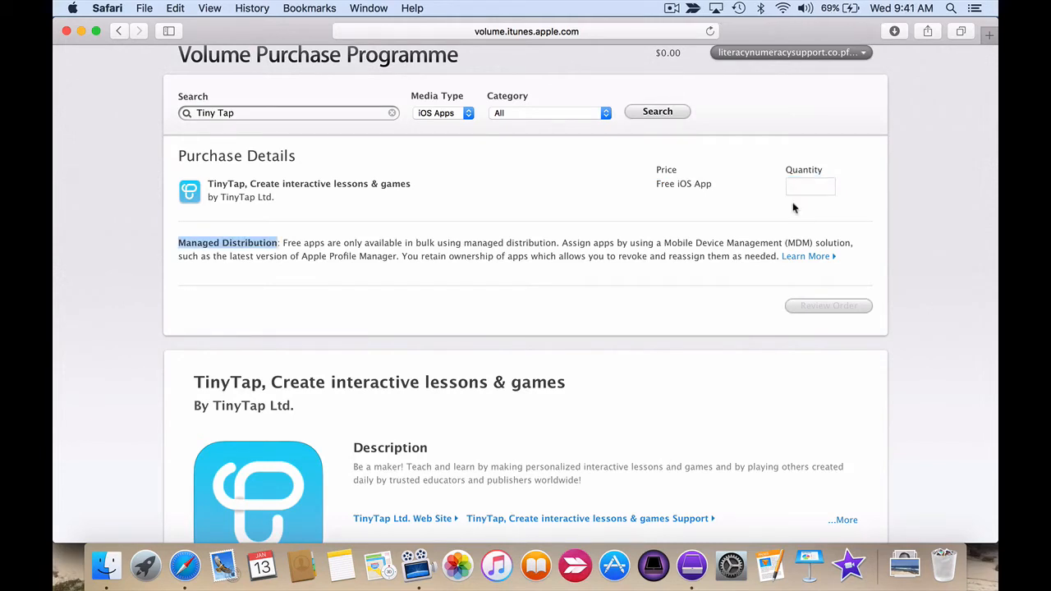
left_click(795, 185)
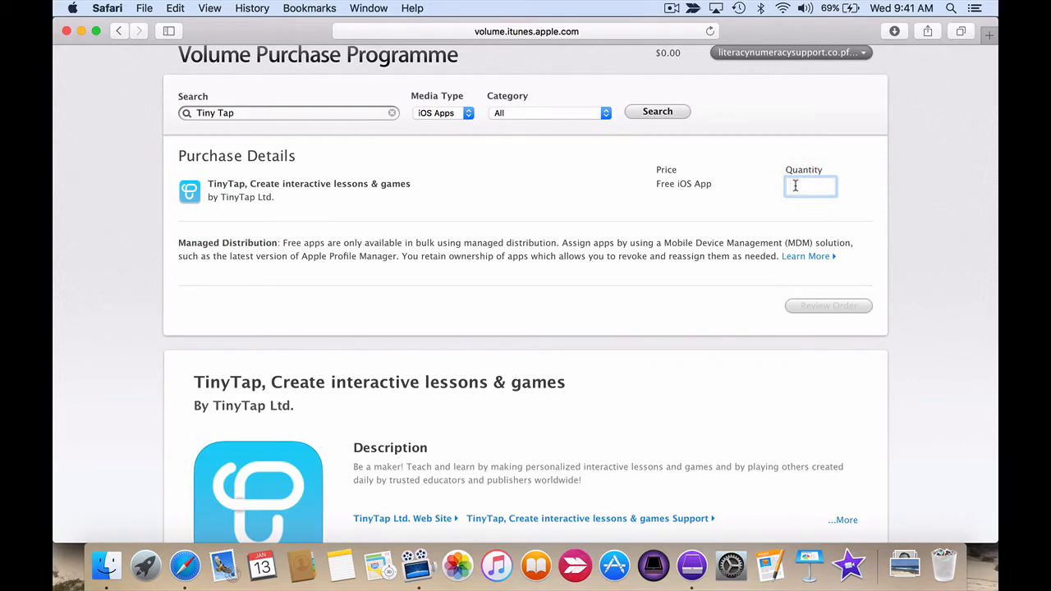
type("30")
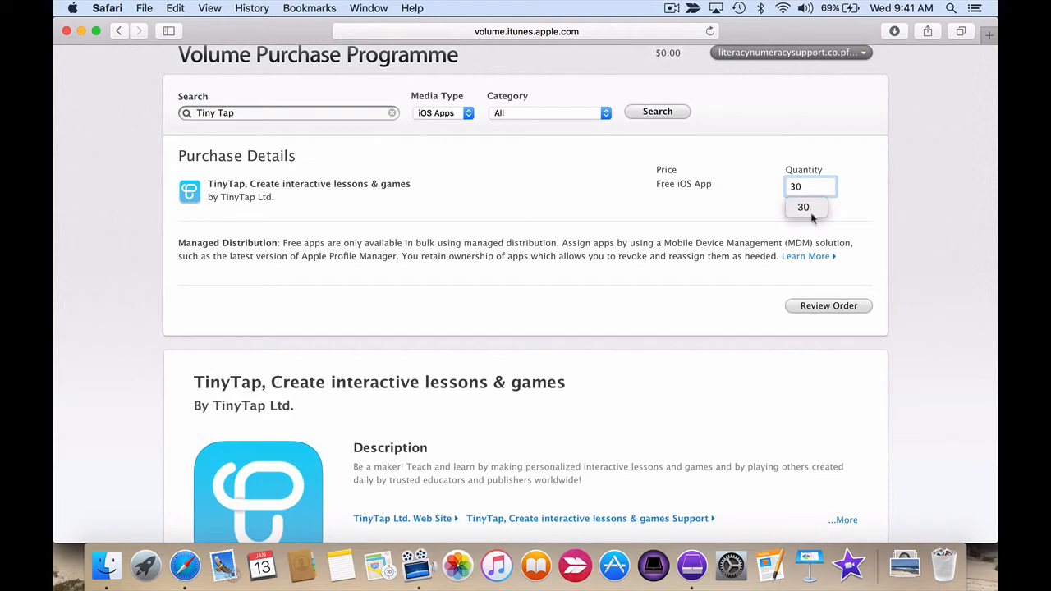
left_click(847, 274)
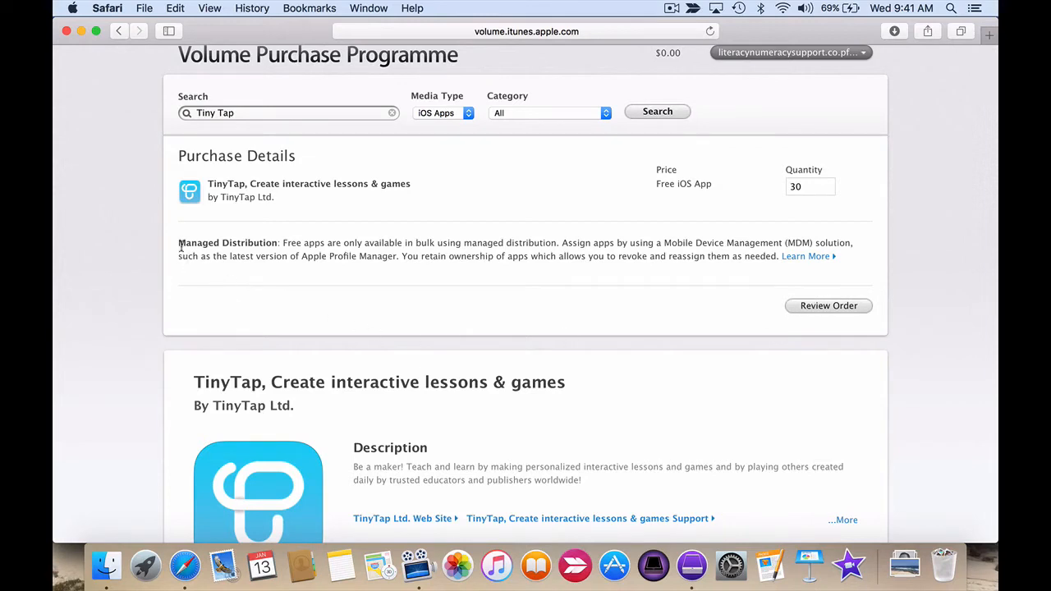
Review the TinyTap order with its managed distribution terms and place it.
left_click_drag(178, 243, 280, 243)
left_click(302, 280)
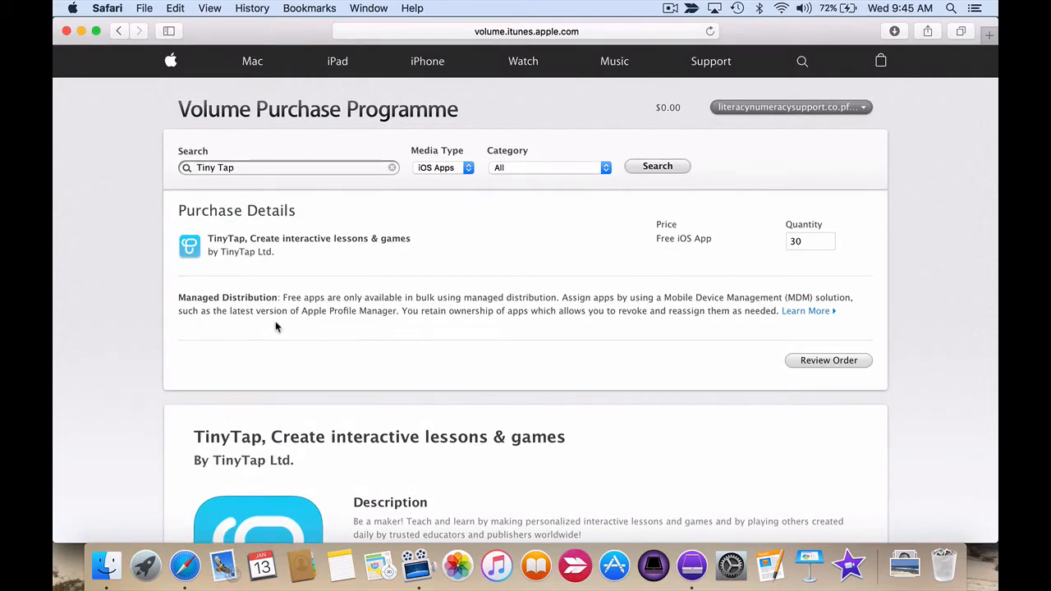
left_click(817, 365)
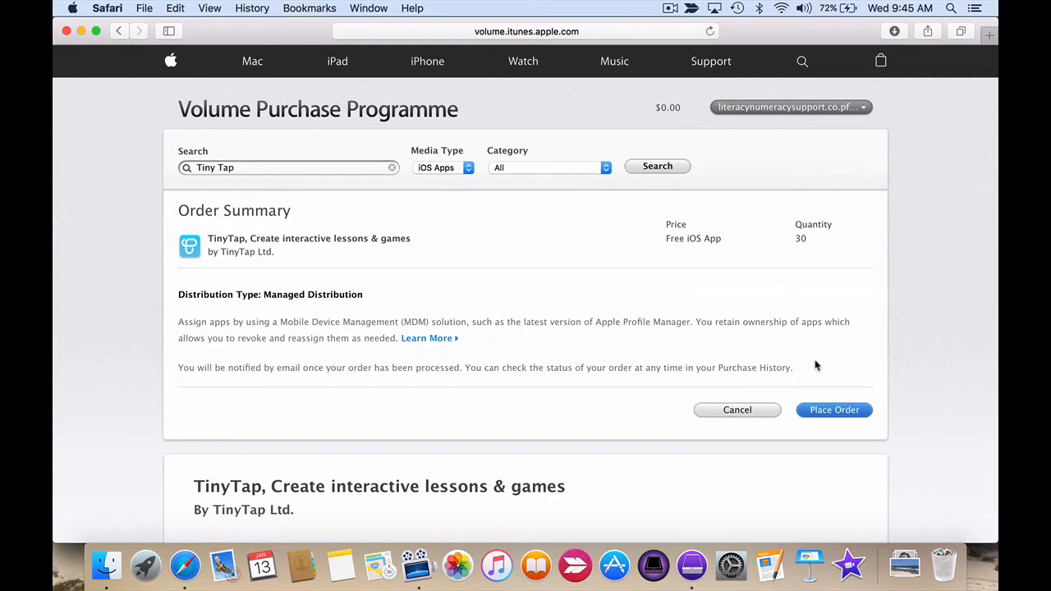
left_click(835, 413)
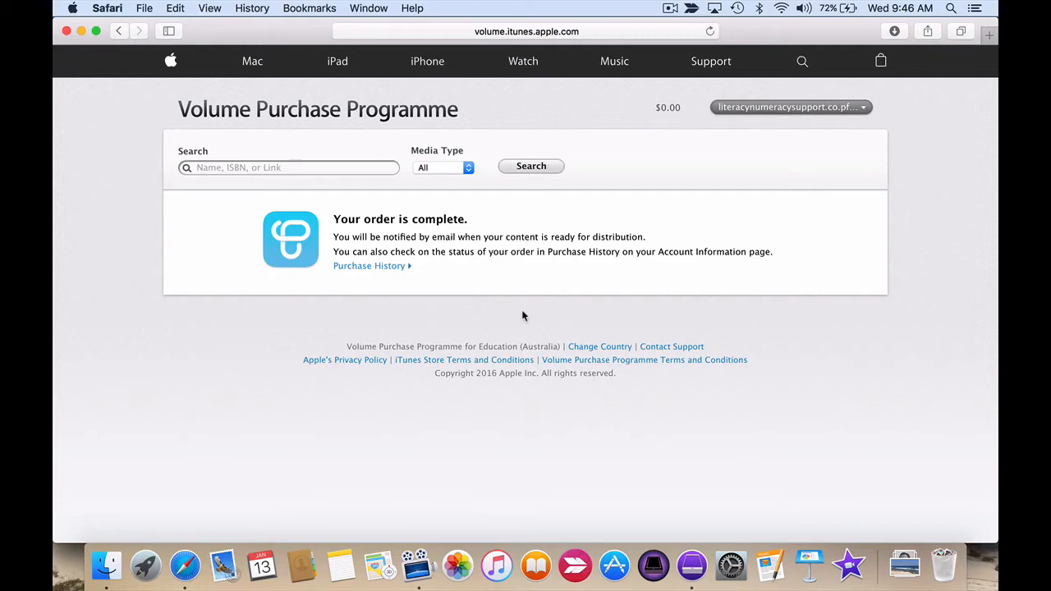
Open the account's Purchase History to check the TinyTap order.
left_click(787, 109)
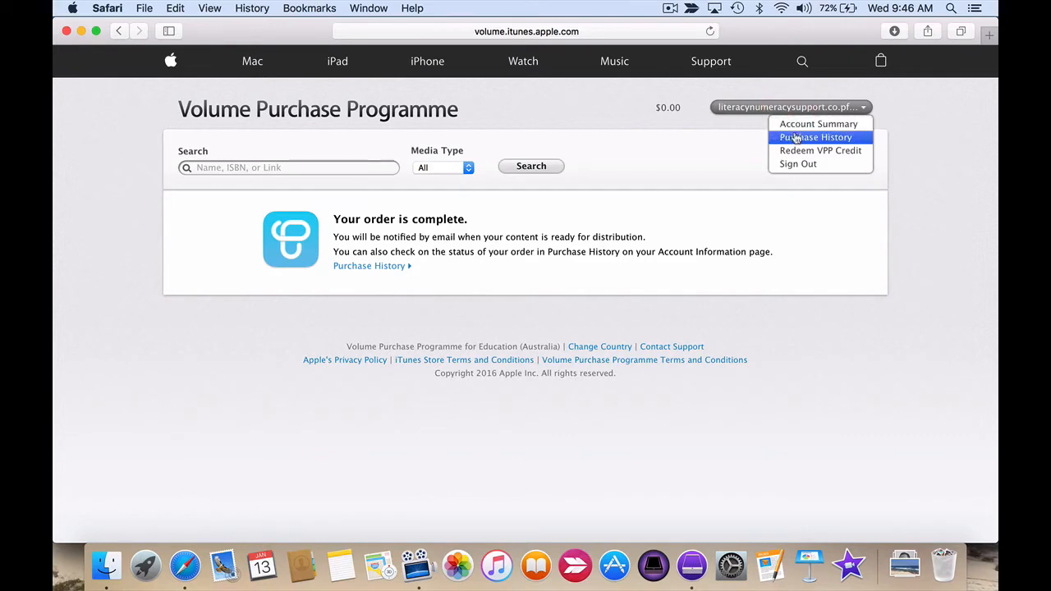
left_click(811, 142)
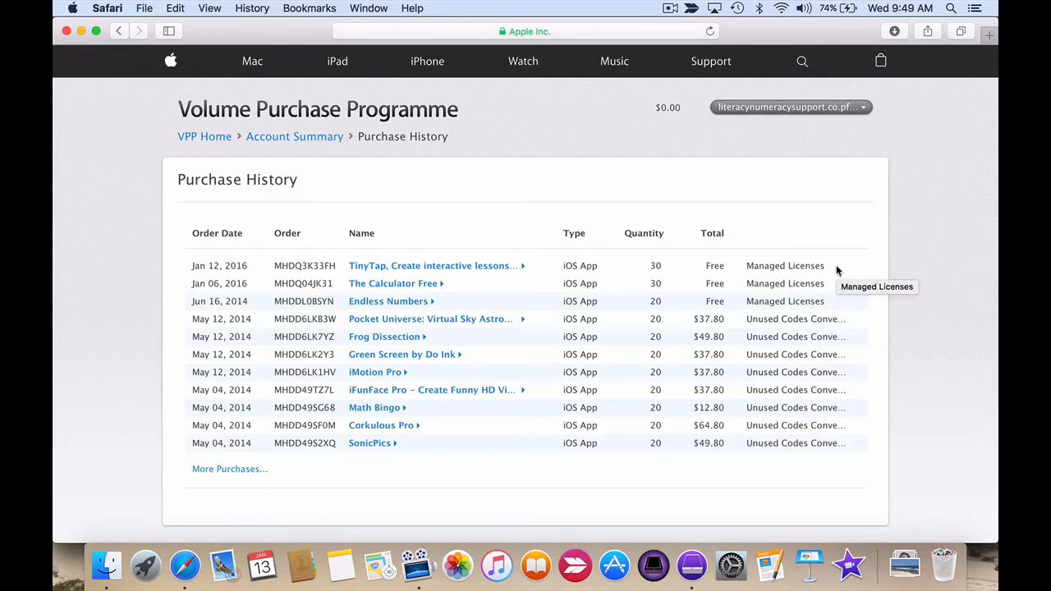
Switch to Apple Configurator 2, check TinyTap's available copies in the VPP Assignments, and close that window.
left_click(692, 574)
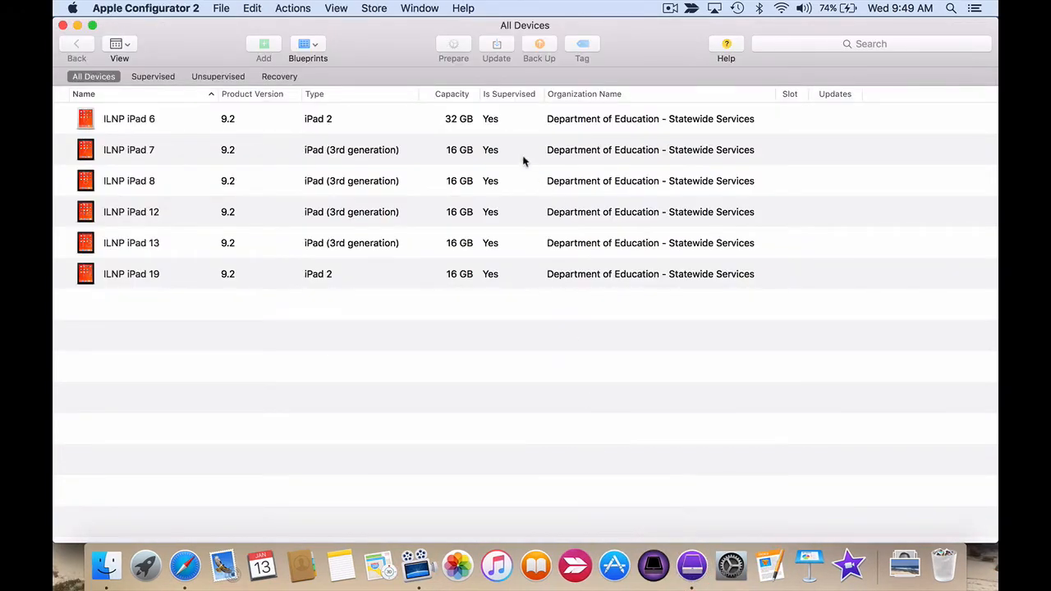
left_click(418, 8)
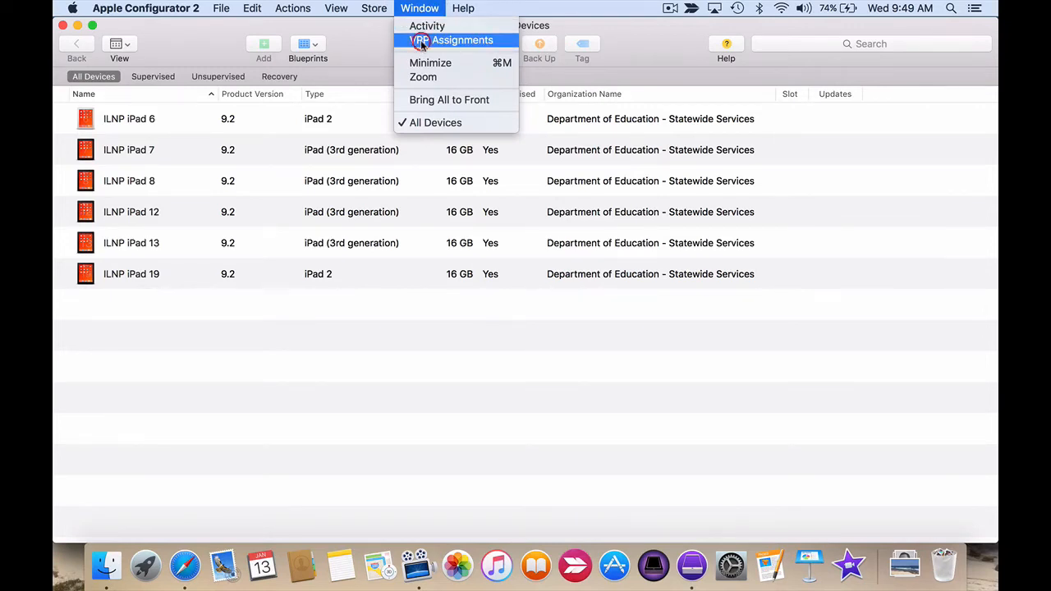
left_click(420, 40)
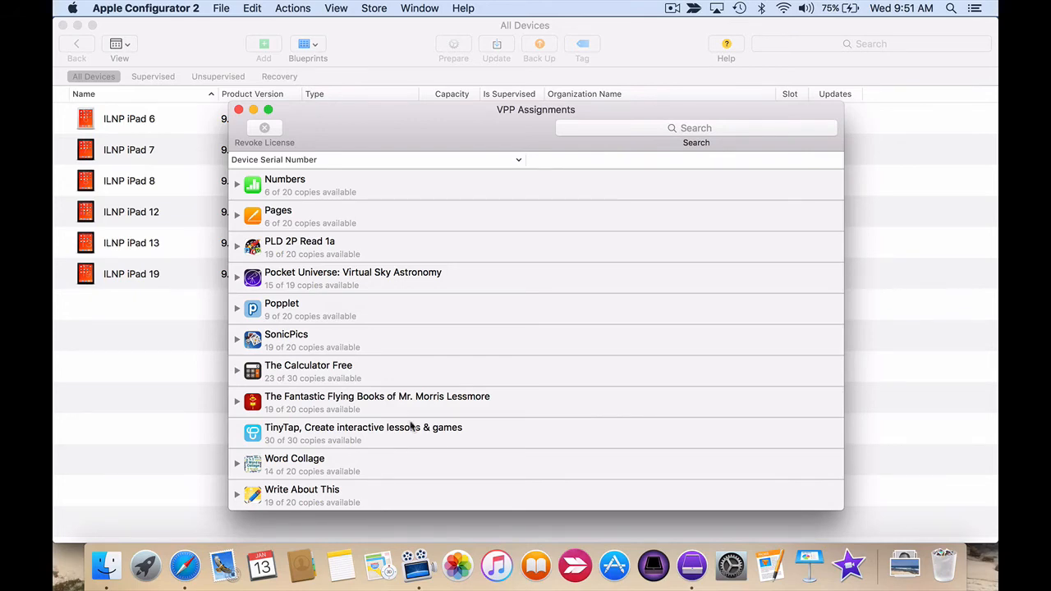
left_click(238, 110)
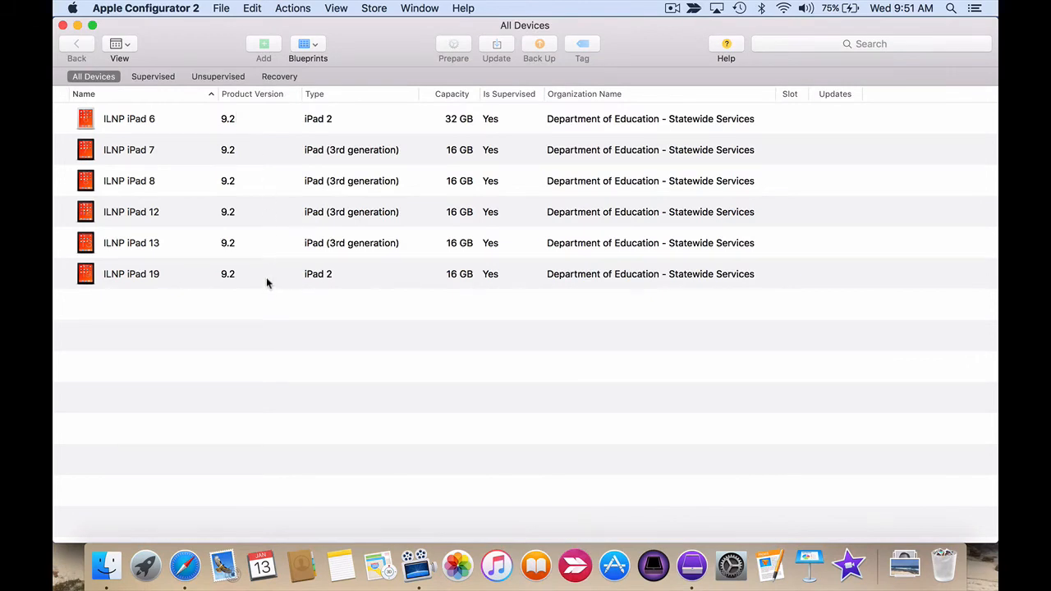
Select all connected iPads and add the VPP app "TinyTap, Create interactive lessons & games" to them.
key("super+a")
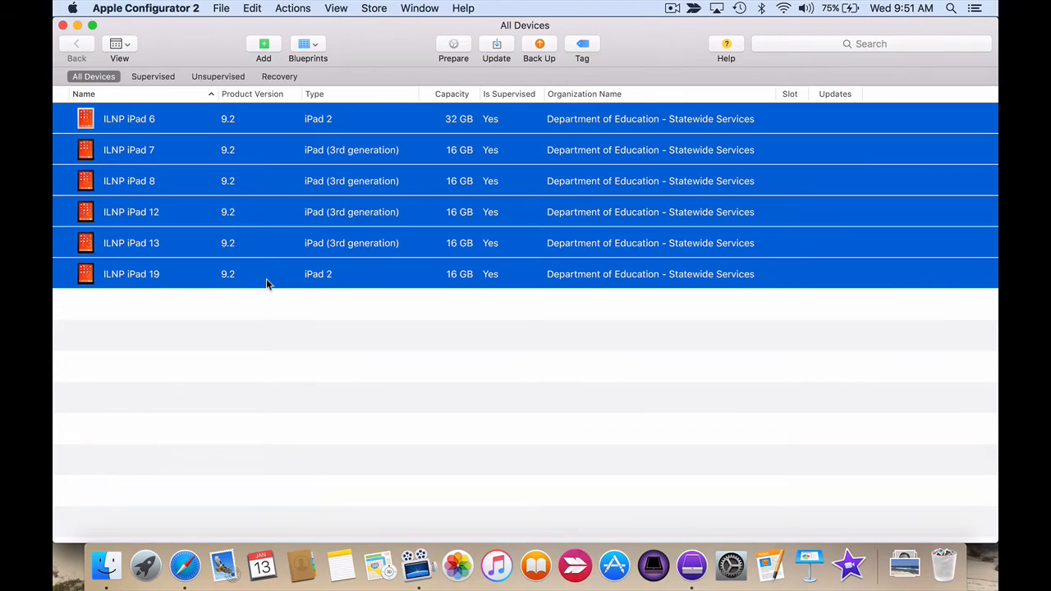
left_click(263, 45)
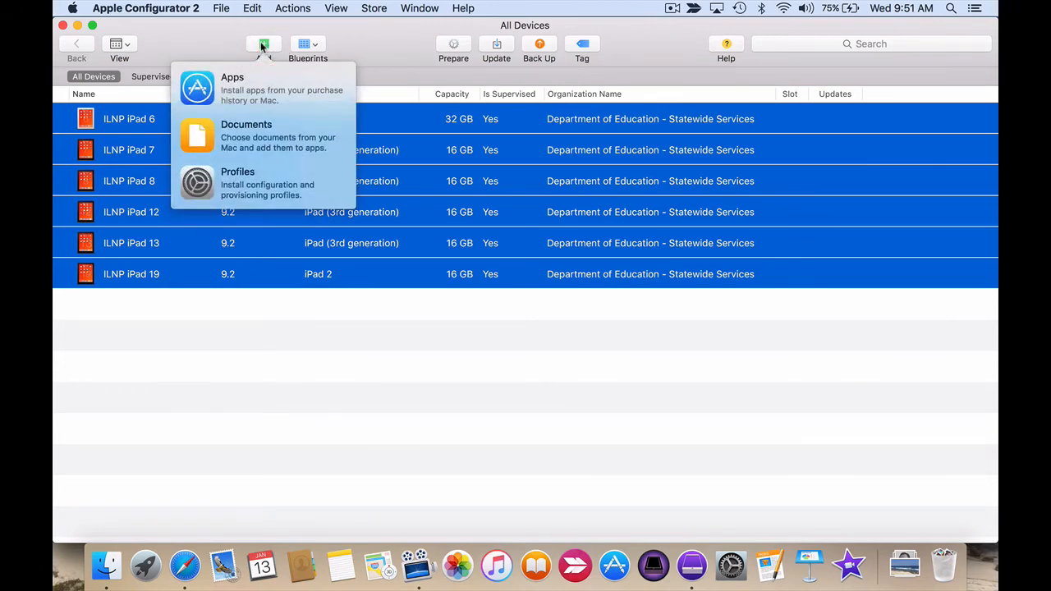
left_click(247, 89)
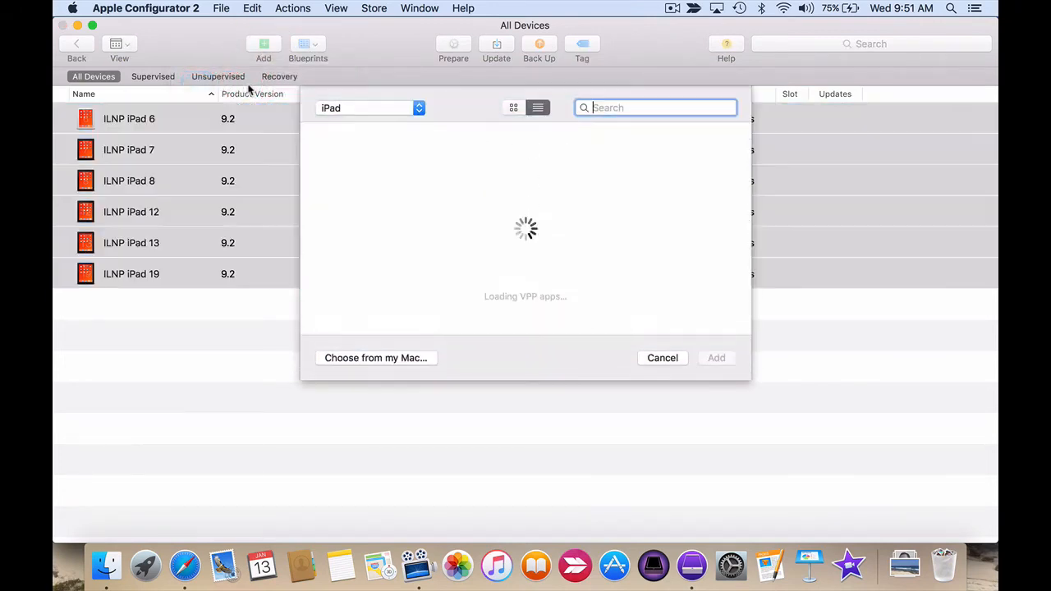
scroll(425, 266, "down", 3)
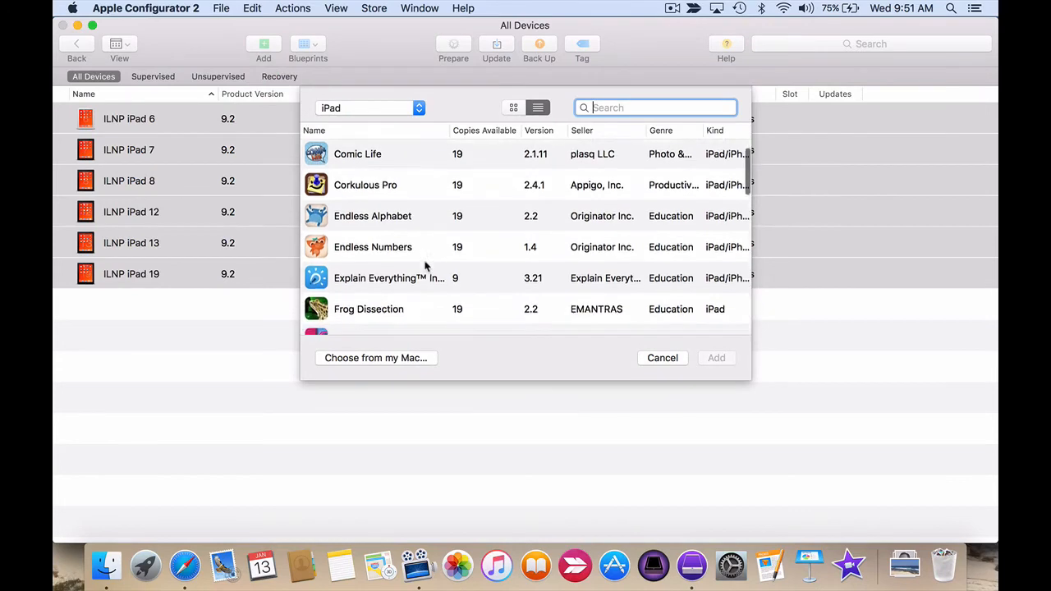
scroll(425, 266, "down", 6)
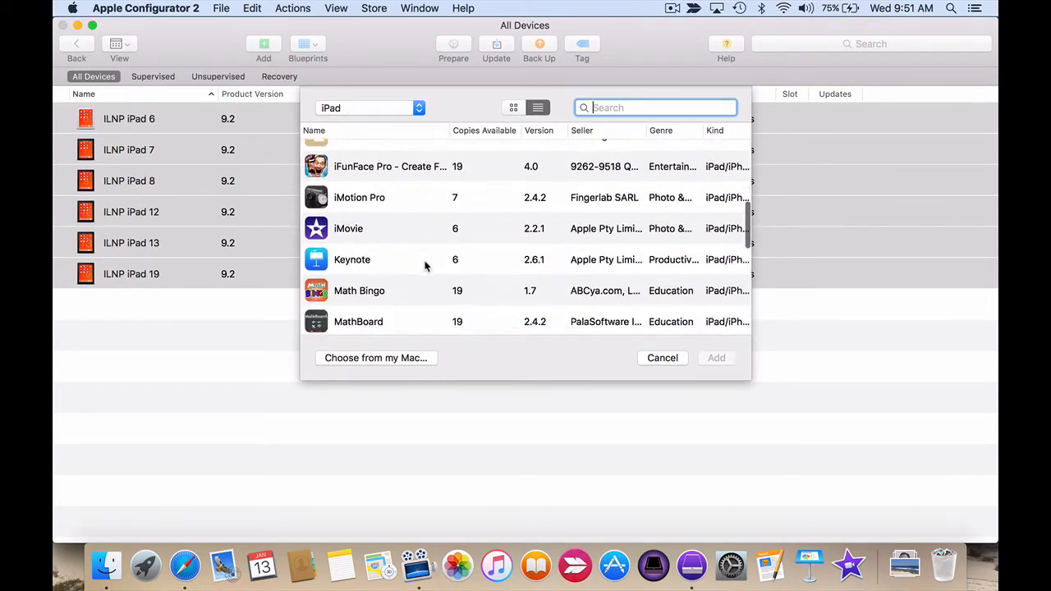
scroll(425, 265, "down", 10)
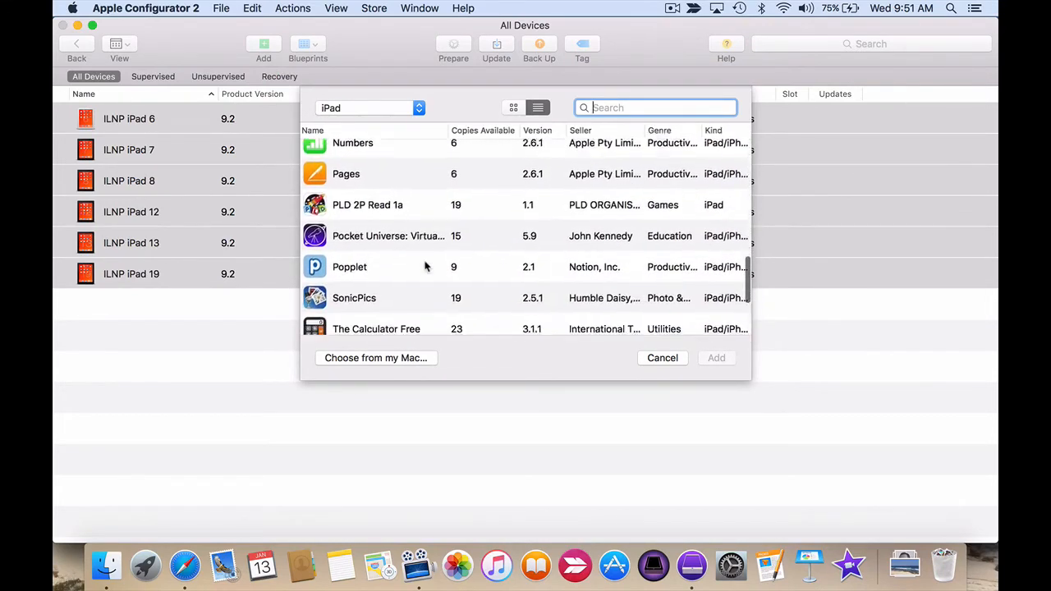
scroll(425, 265, "down", 1)
left_click(399, 266)
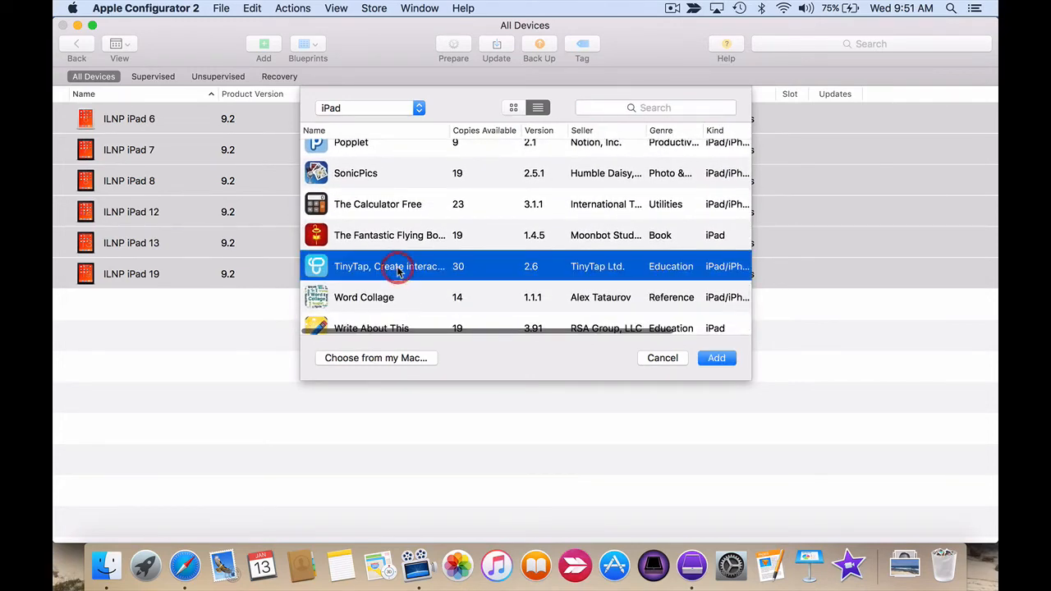
left_click(716, 359)
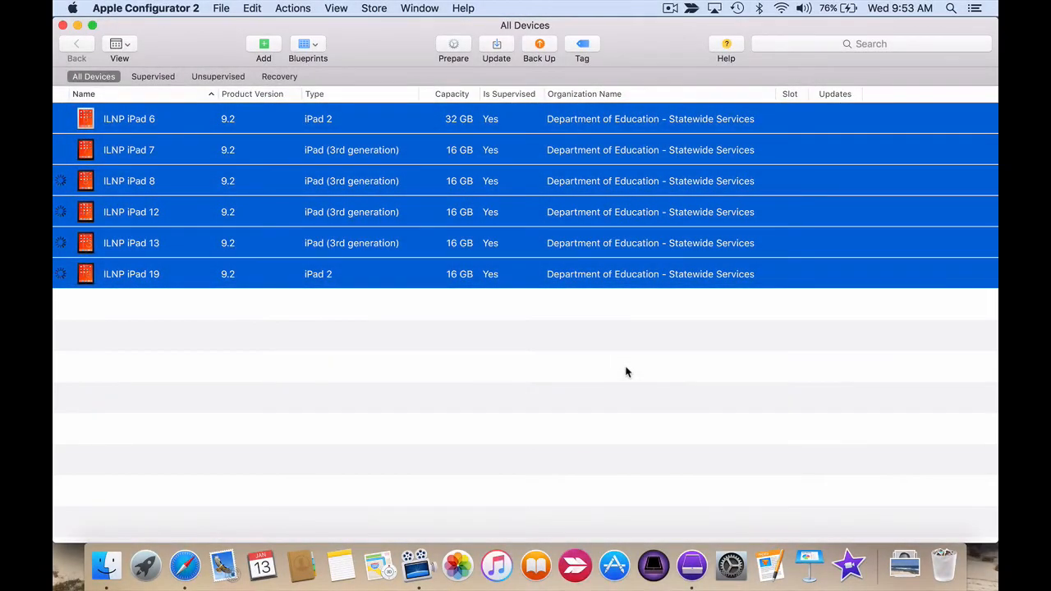
Inspect the apps installed on ILNP iPad 6 for TinyTap, and return to the list of all devices.
left_click(252, 351)
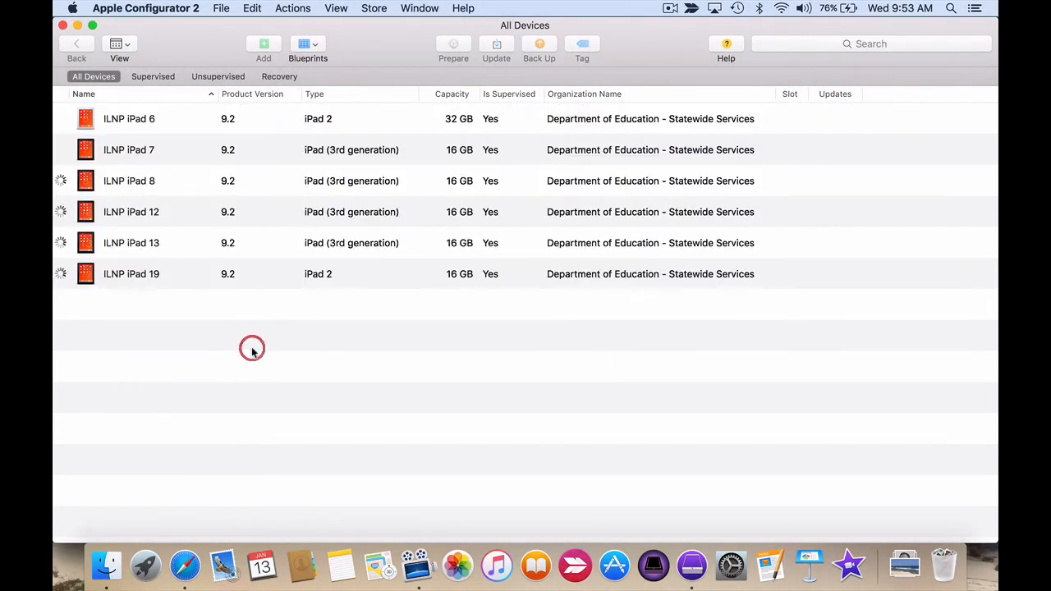
double_click(133, 120)
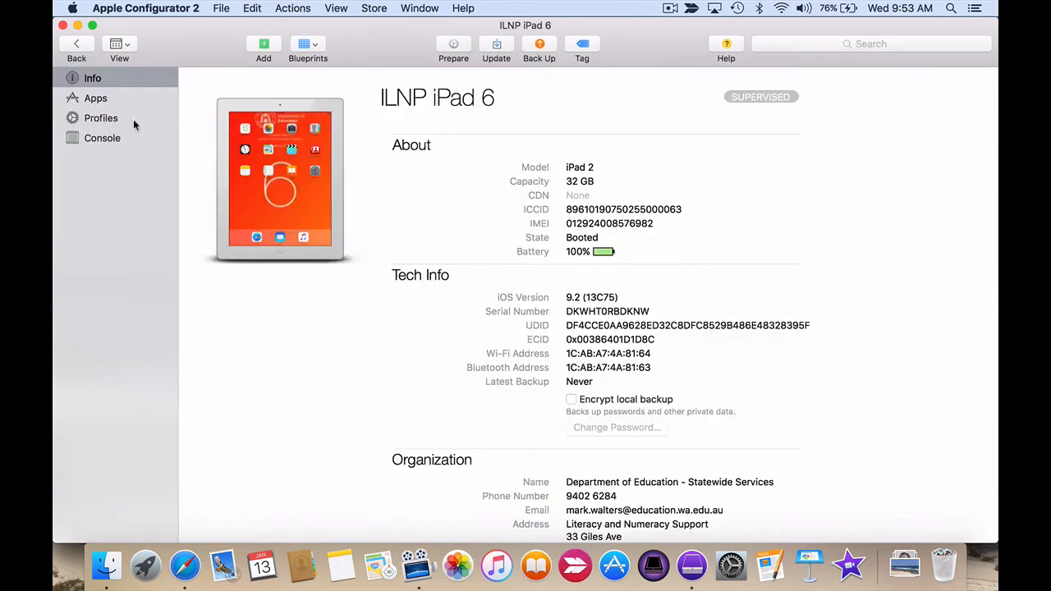
left_click(100, 100)
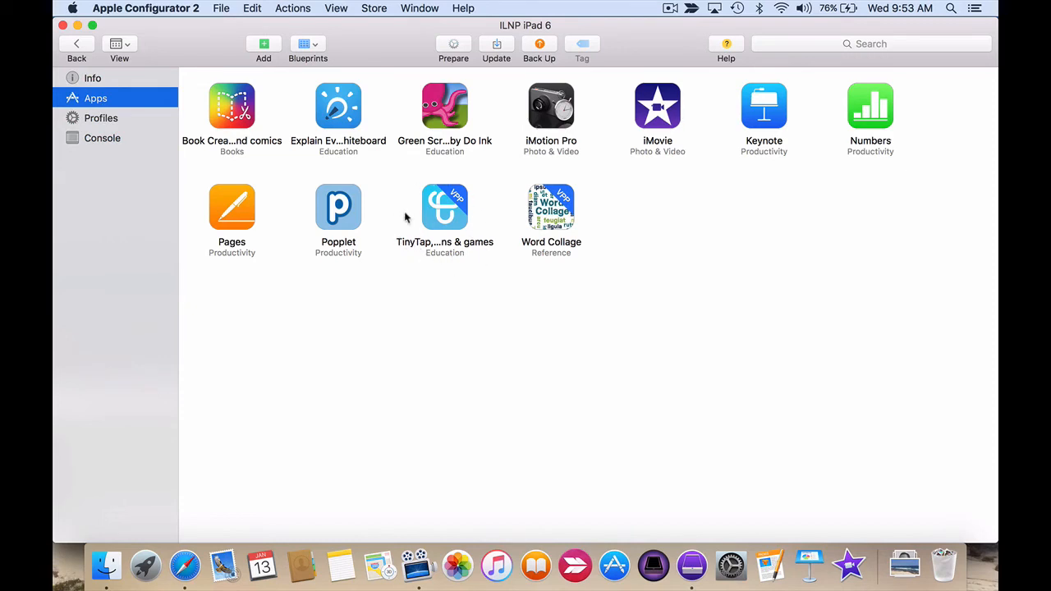
left_click(74, 45)
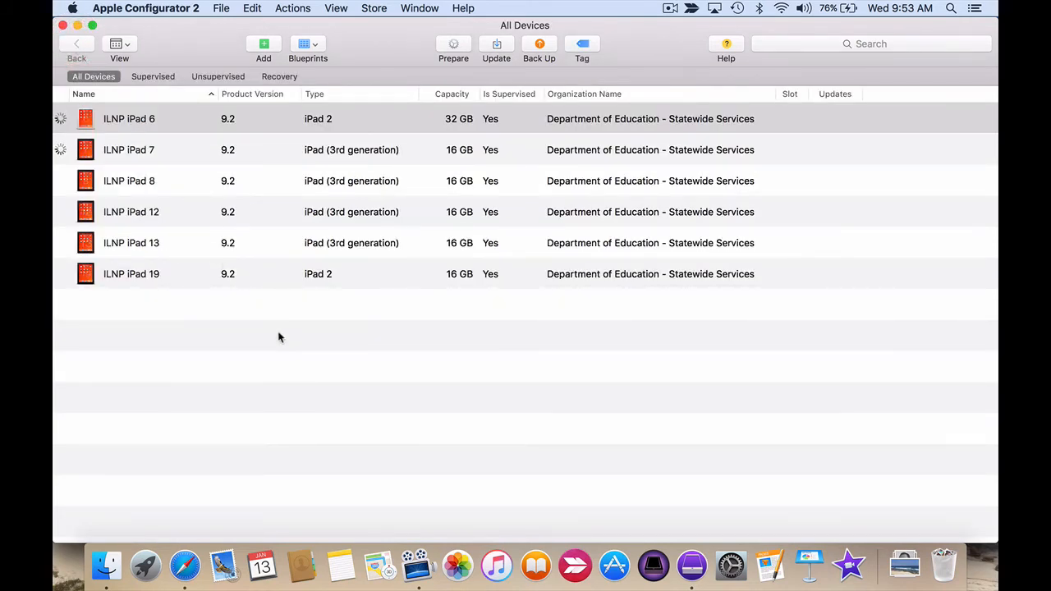
Open the "ILNP Apps, Profile and Wifi" blueprint for editing and show its list of apps.
key("super+f")
left_click(317, 48)
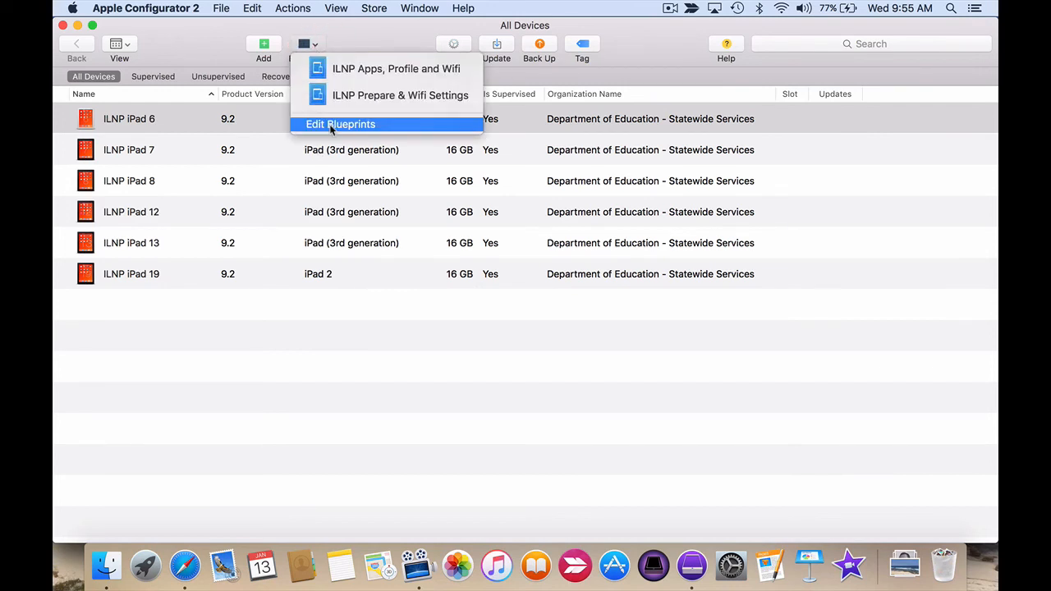
left_click(332, 126)
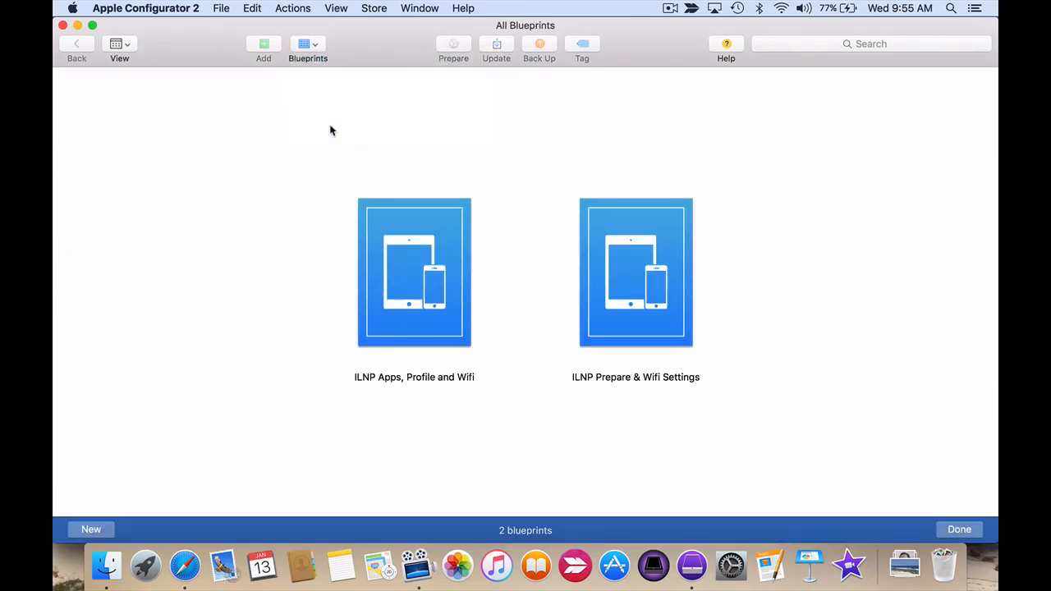
double_click(413, 304)
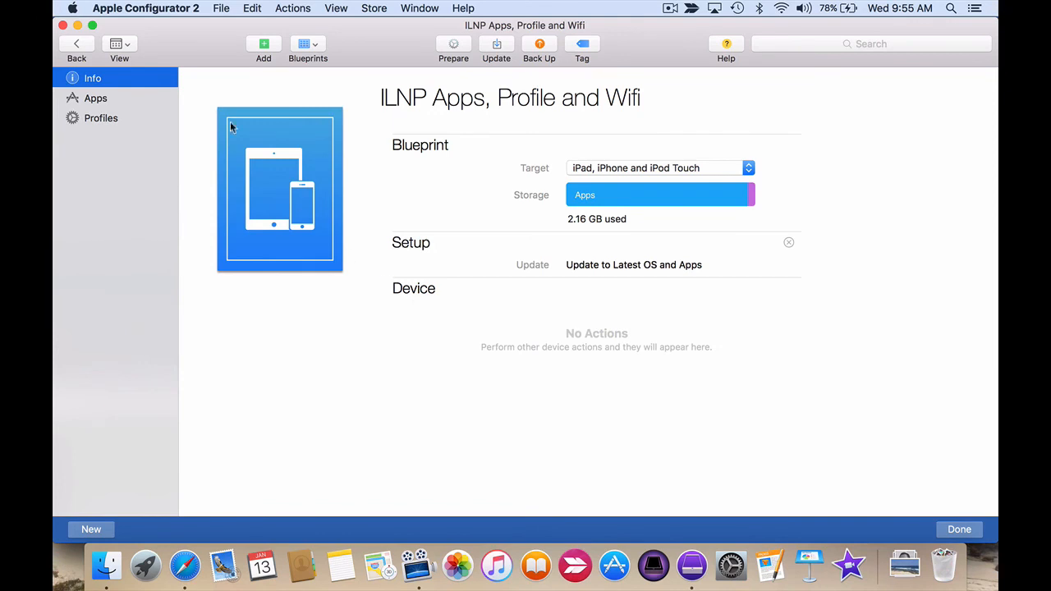
left_click(98, 100)
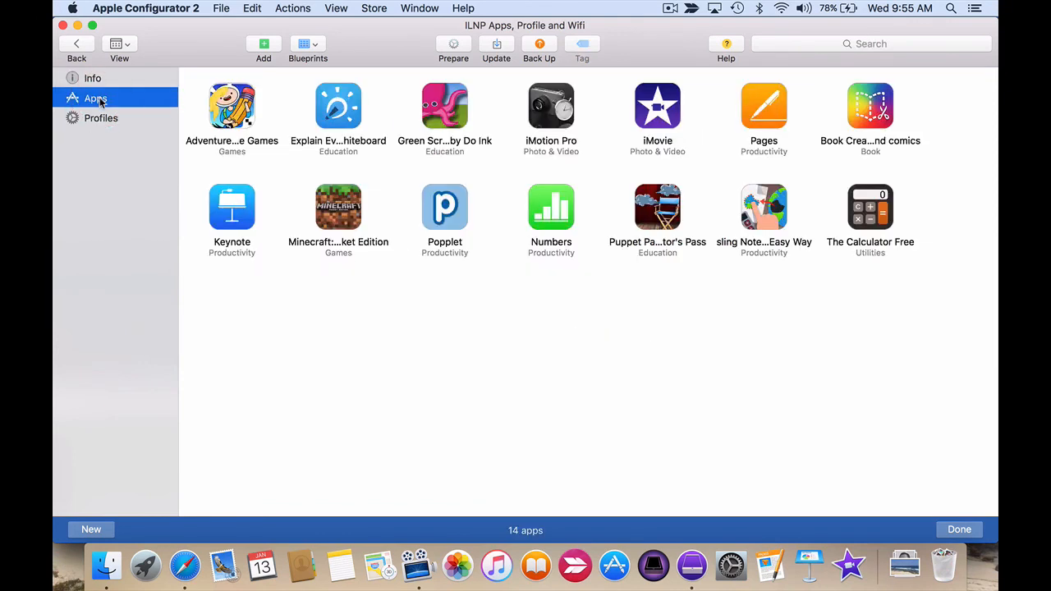
Add the VPP app "TinyTap, Create interactive lessons & games" to the "ILNP Apps, Profile and Wifi" blueprint.
left_click(267, 46)
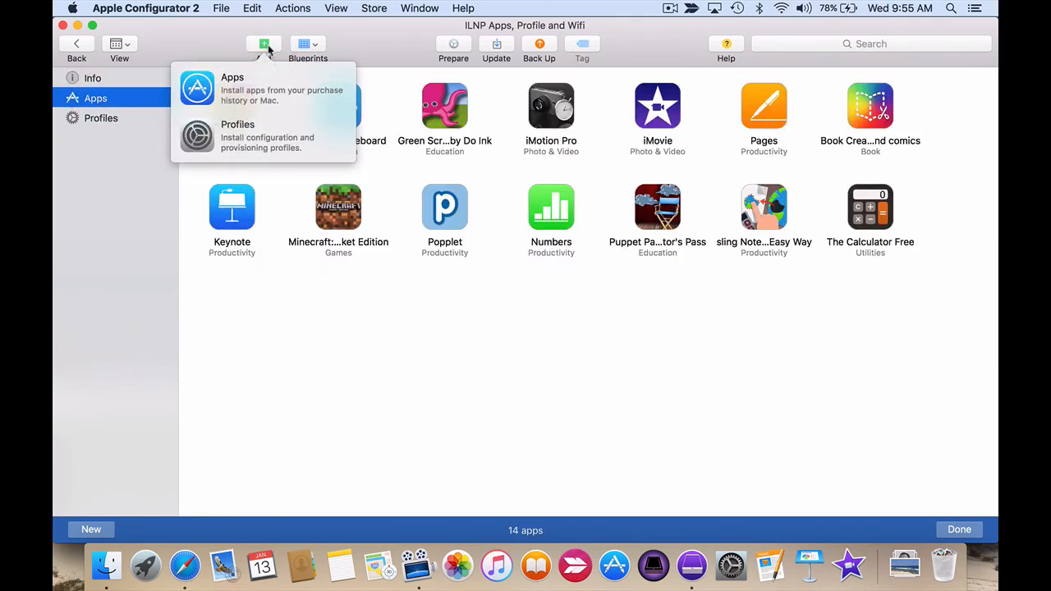
left_click(256, 92)
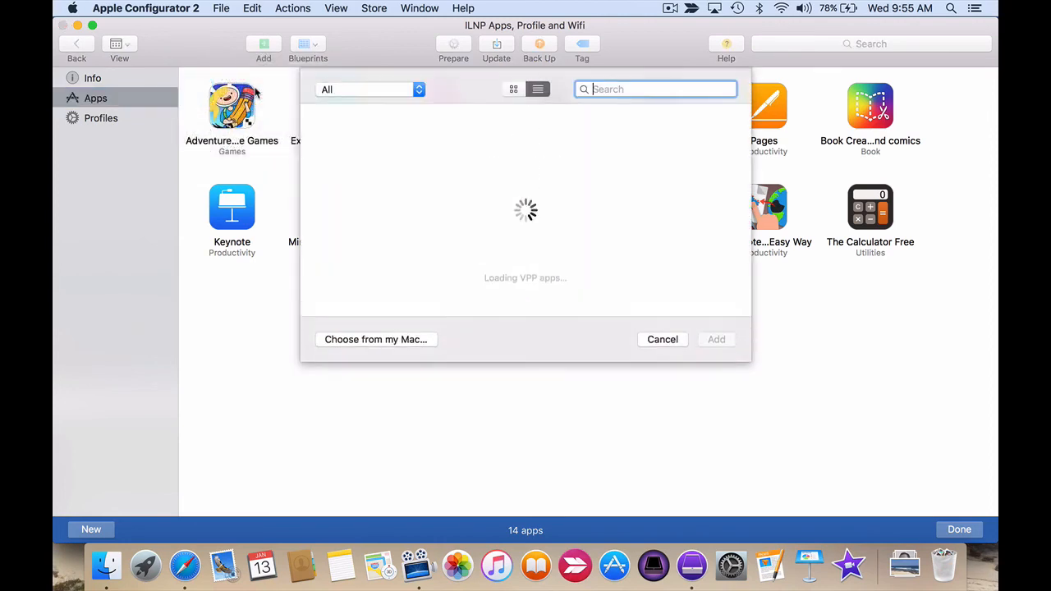
scroll(479, 244, "down", 5)
scroll(479, 244, "down", 10)
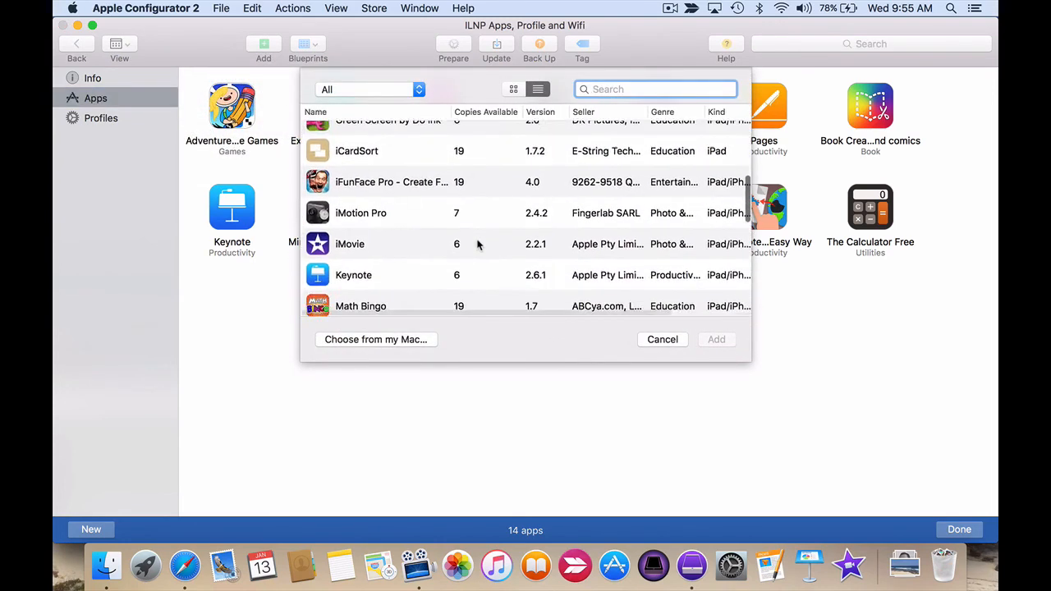
scroll(479, 244, "down", 5)
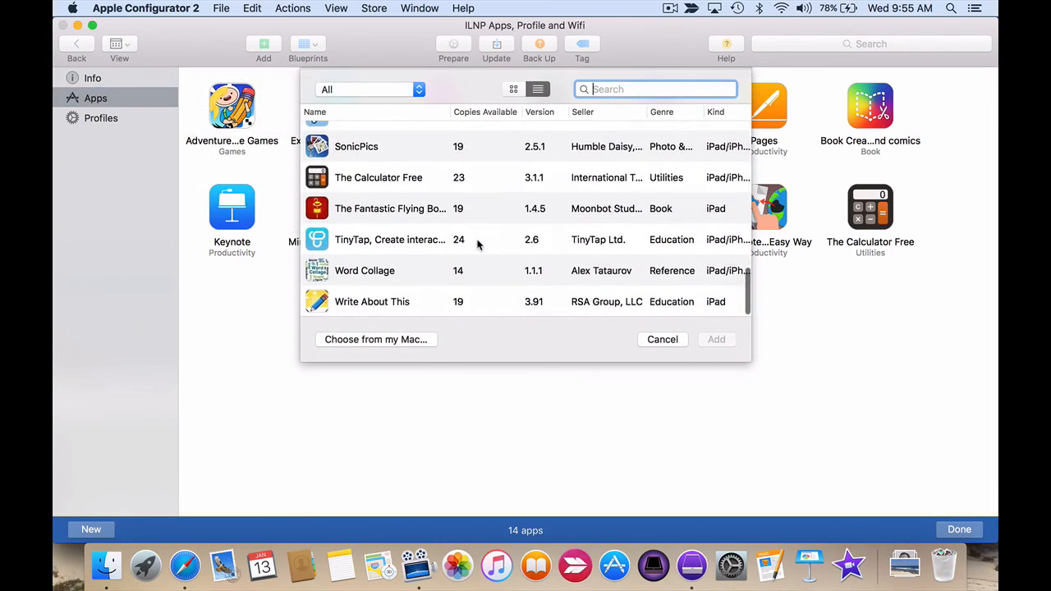
left_click(395, 239)
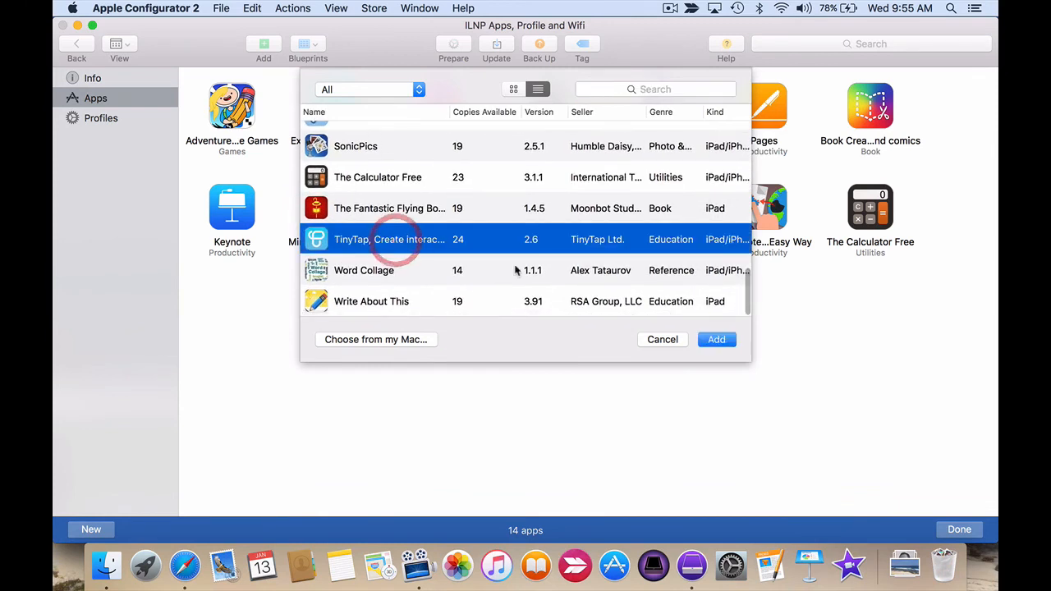
left_click(717, 340)
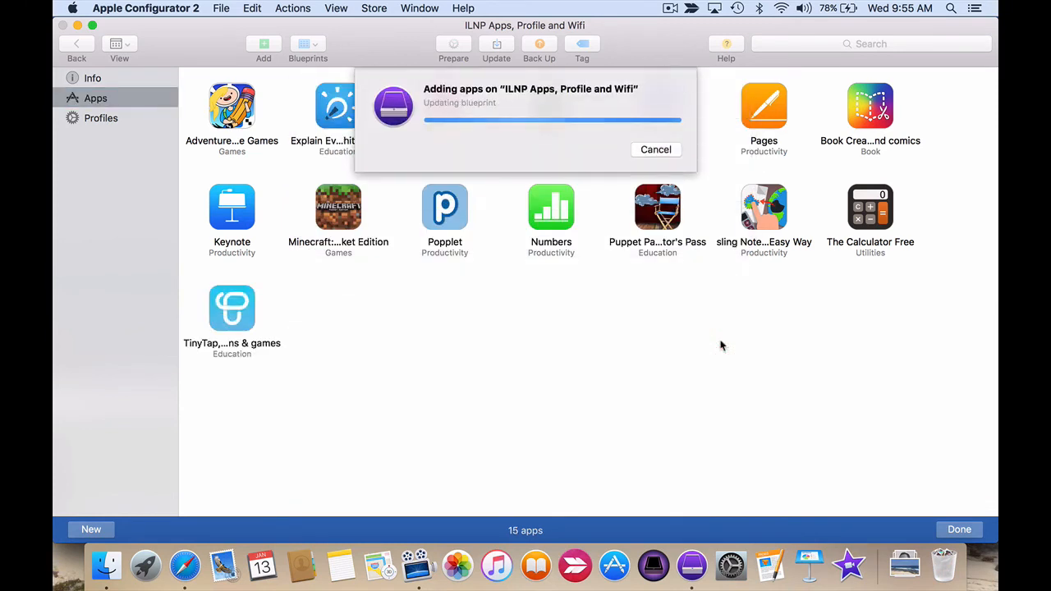